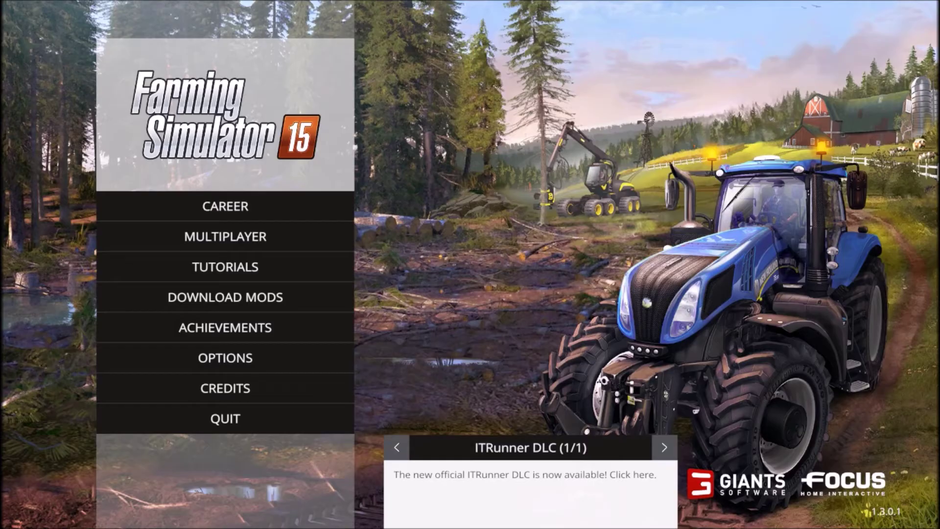
Go from the main menu into Options and show the MISC input settings
{"action": "key", "text": "Up"}
{"action": "key", "text": "Up"}
{"action": "key", "text": "Up"}
{"action": "key", "text": "Down"}
{"action": "key", "text": "Return"}
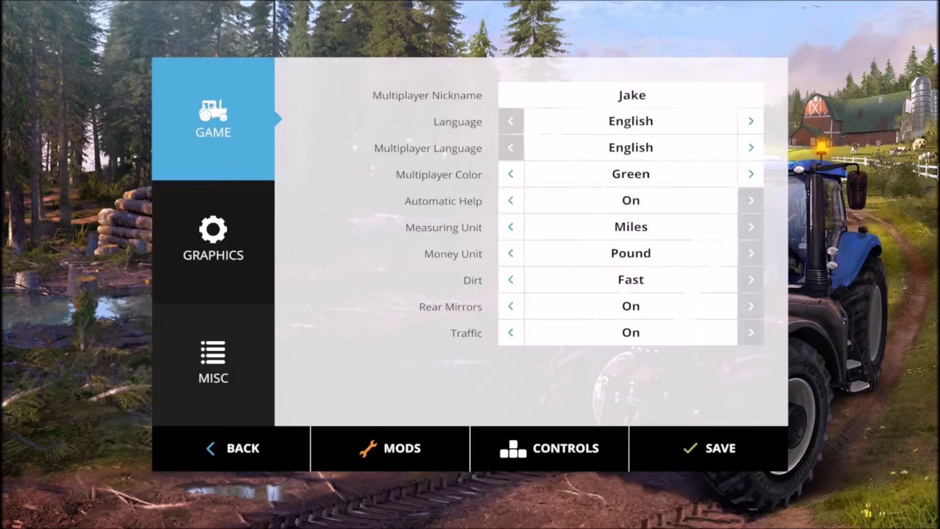
{"action": "key", "text": "Down"}
{"action": "key", "text": "Down"}
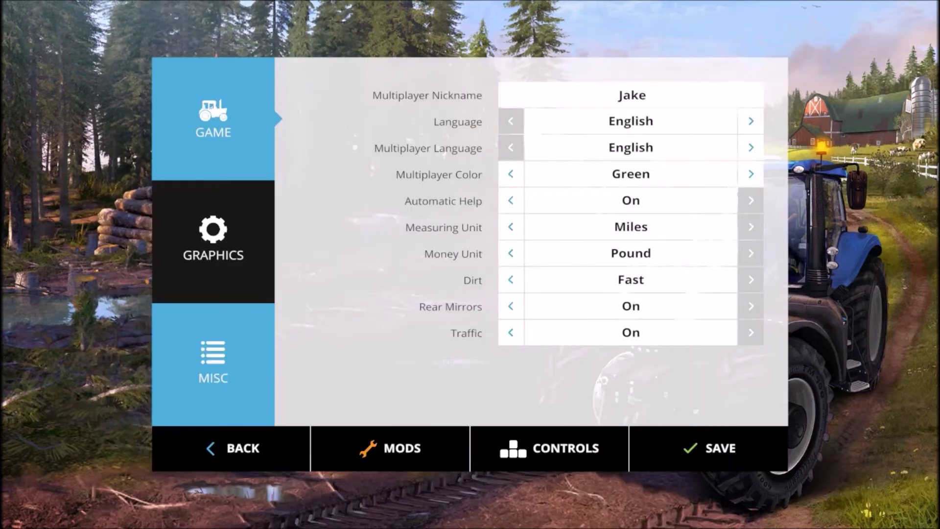
{"action": "key", "text": "Return"}
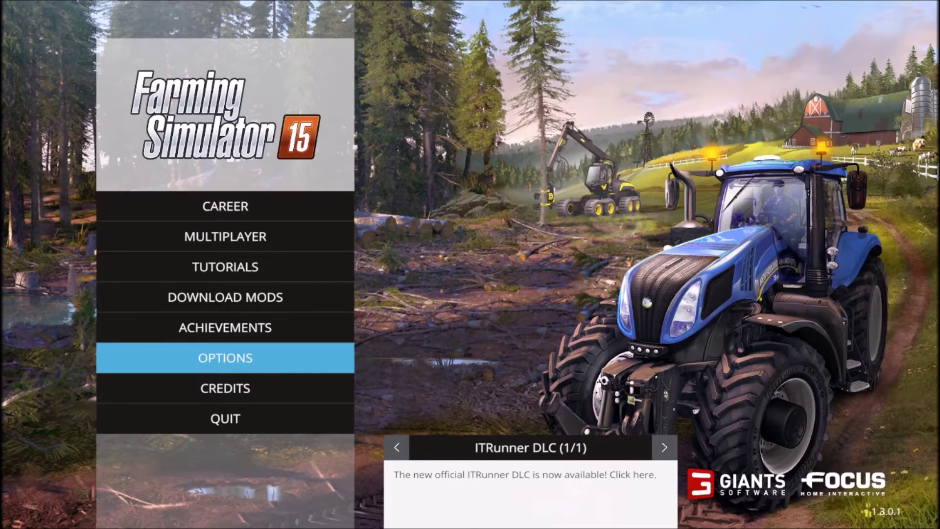
Return to the MISC settings, confirm Steering Wheel/Gamepad is On, and open Controls
{"action": "key", "text": "Return"}
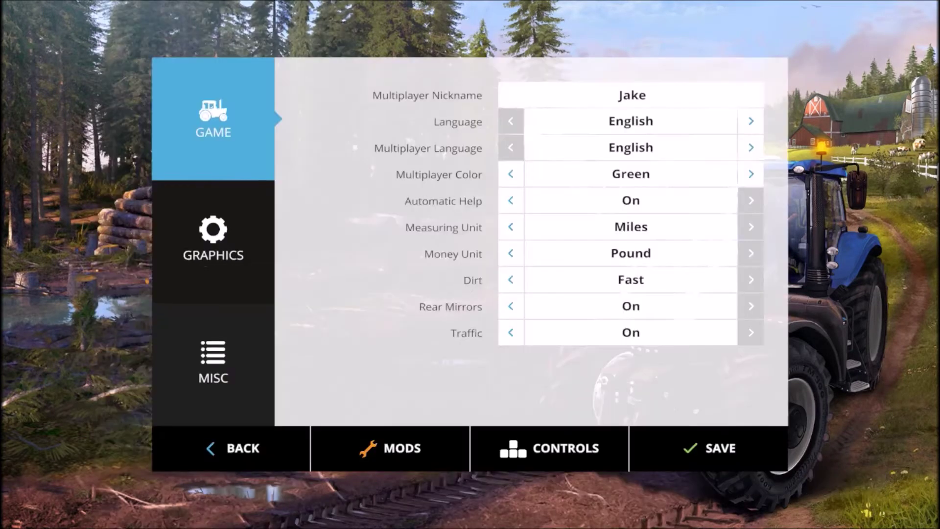
{"action": "key", "text": "Down"}
{"action": "key", "text": "Down"}
{"action": "key", "text": "Down"}
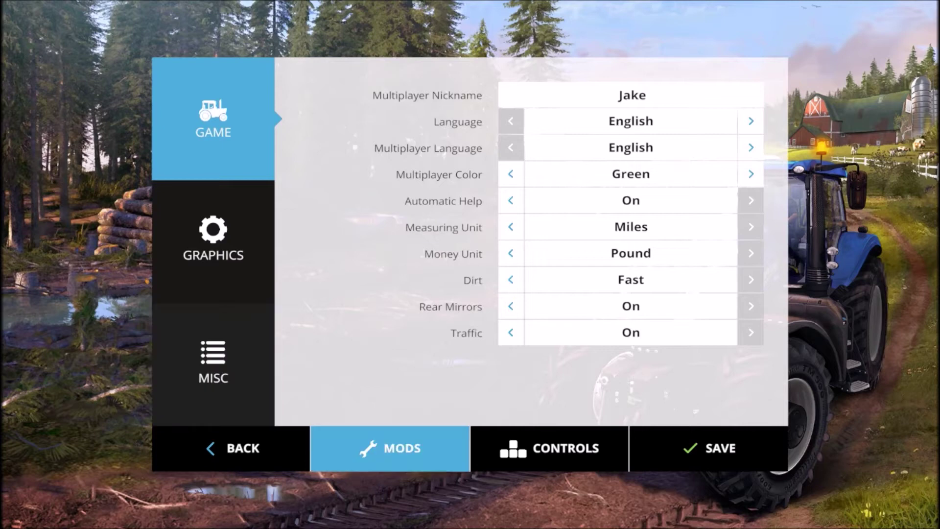
{"action": "key", "text": "Up"}
{"action": "key", "text": "Return"}
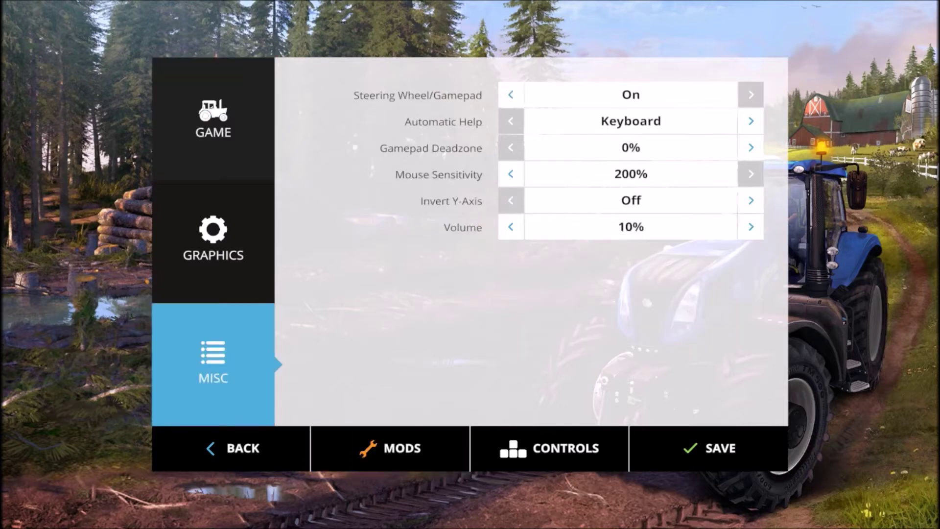
{"action": "key", "text": "Return"}
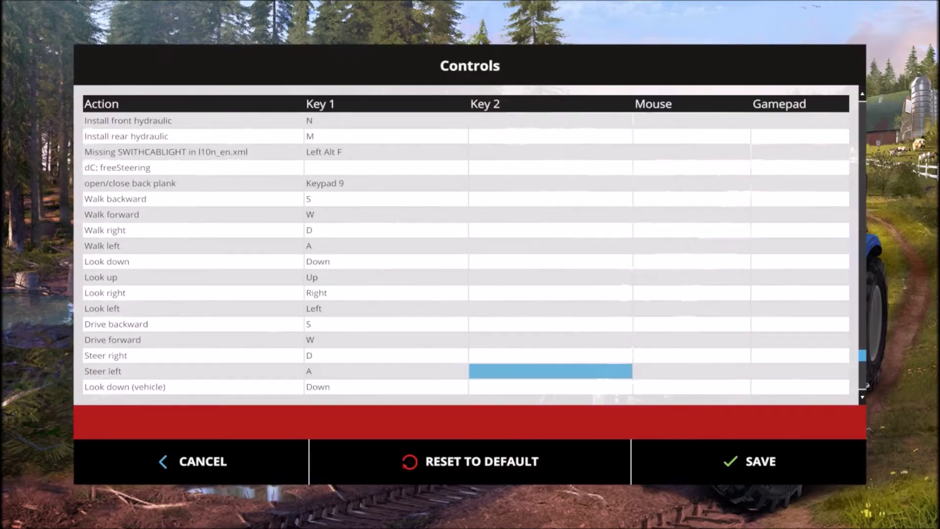
Start assigning a steering wheel axis to the Steer left action
{"action": "key", "text": "Return"}
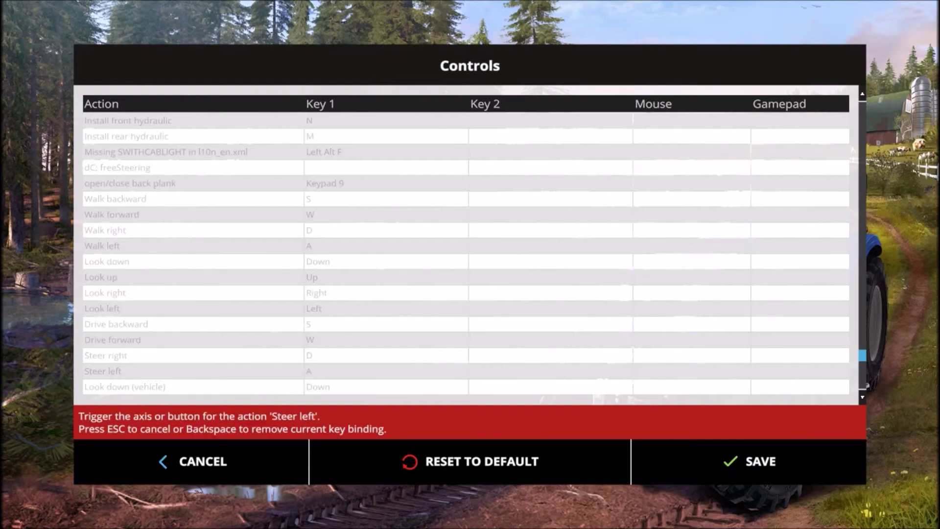